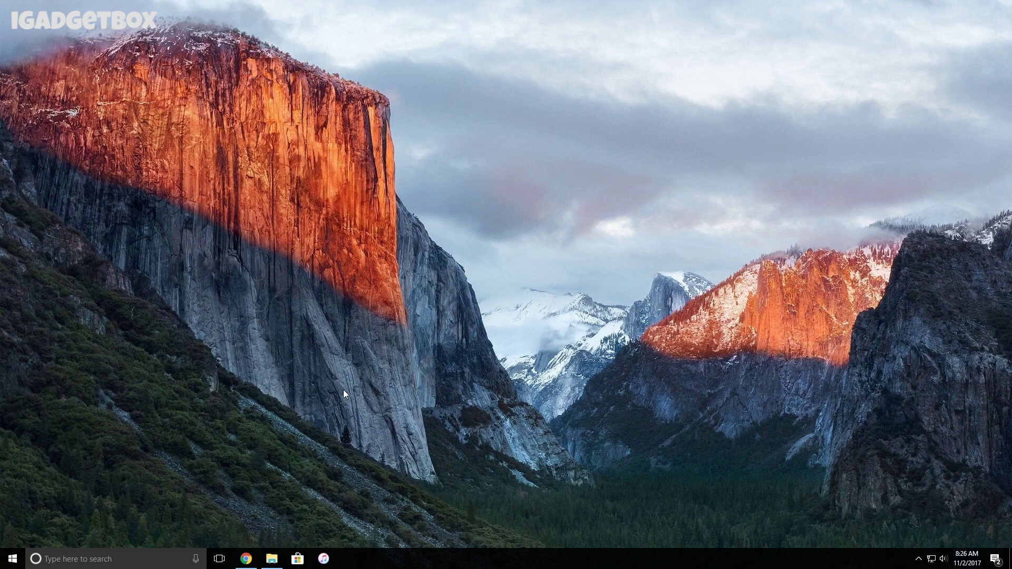
- Pick iPhone, then iPhone 4[S], and scroll the firmware list to iOS 6.1.3 (10B329)
click(253, 562)
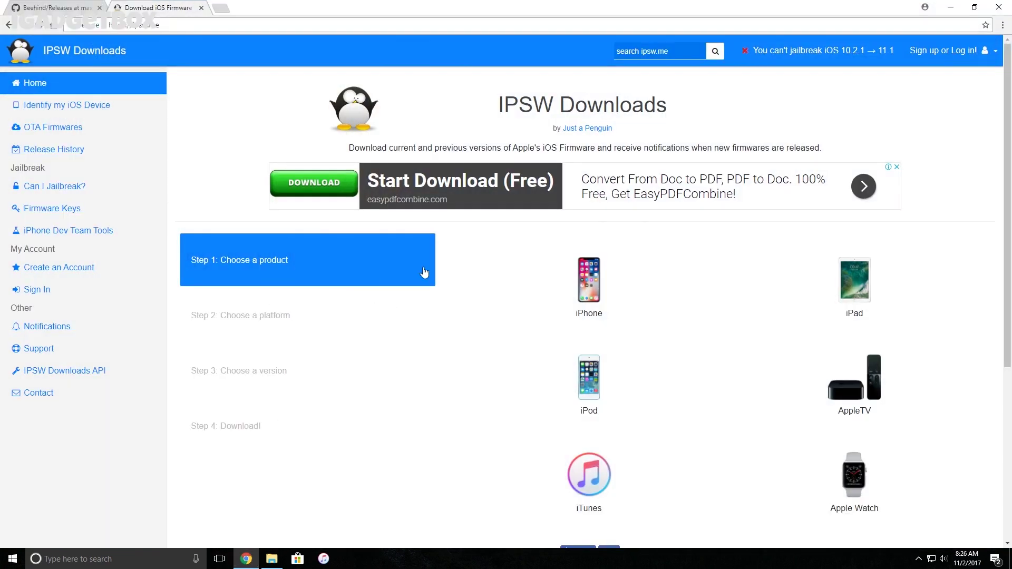
scroll(433, 271, down, 1)
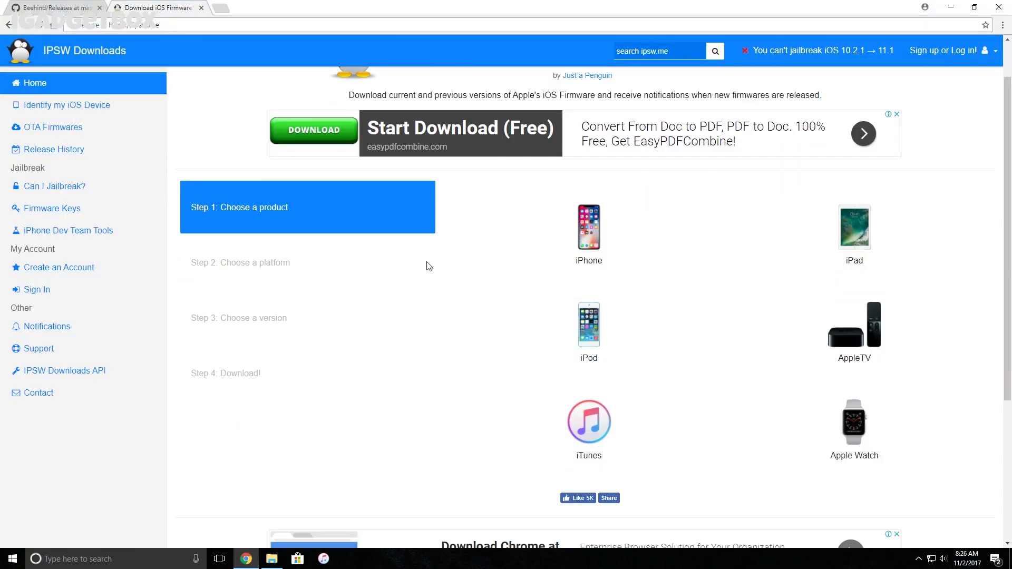
click(593, 236)
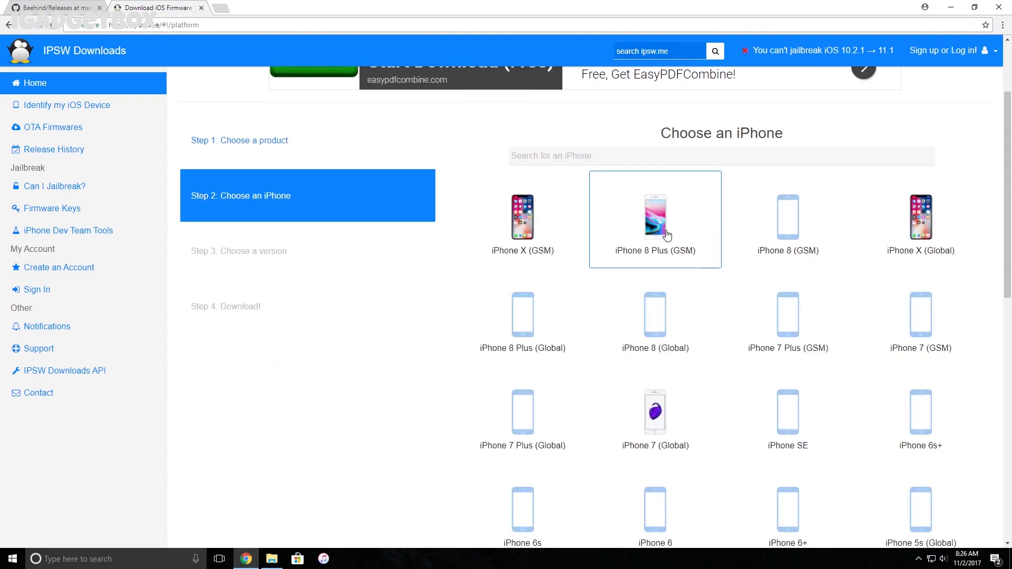
scroll(680, 289, down, 5)
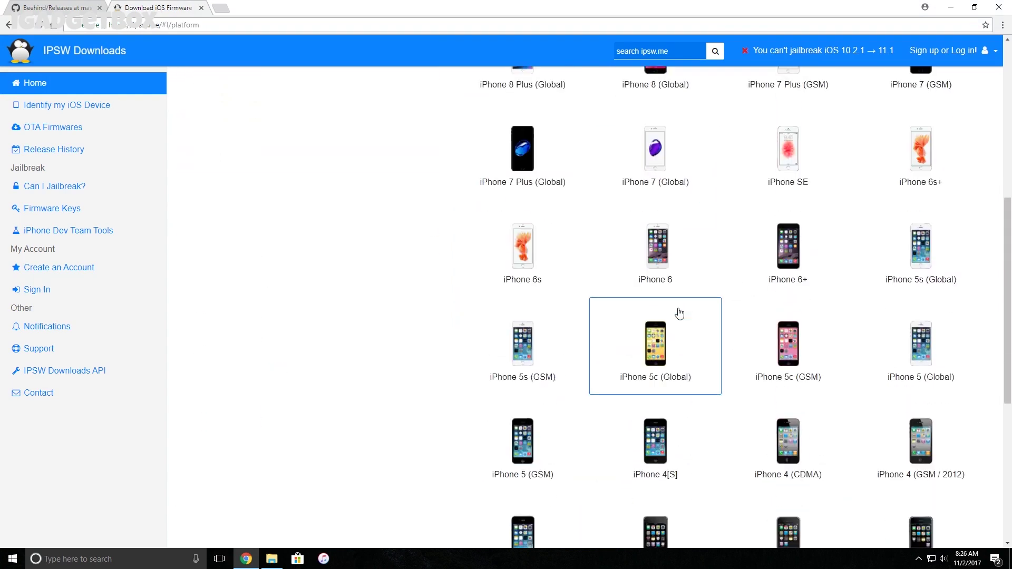
scroll(661, 337, down, 1)
click(661, 338)
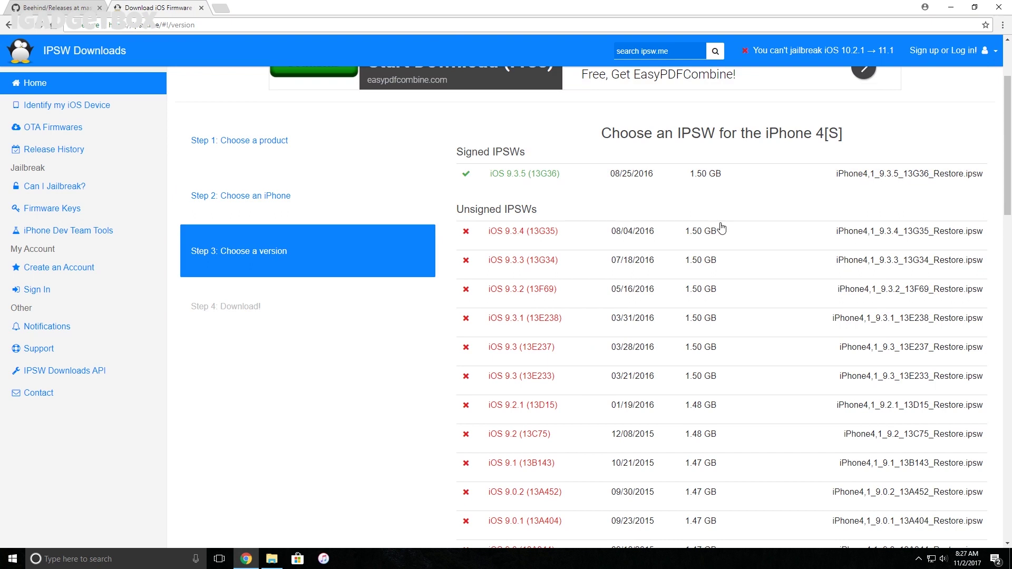
scroll(721, 229, down, 6)
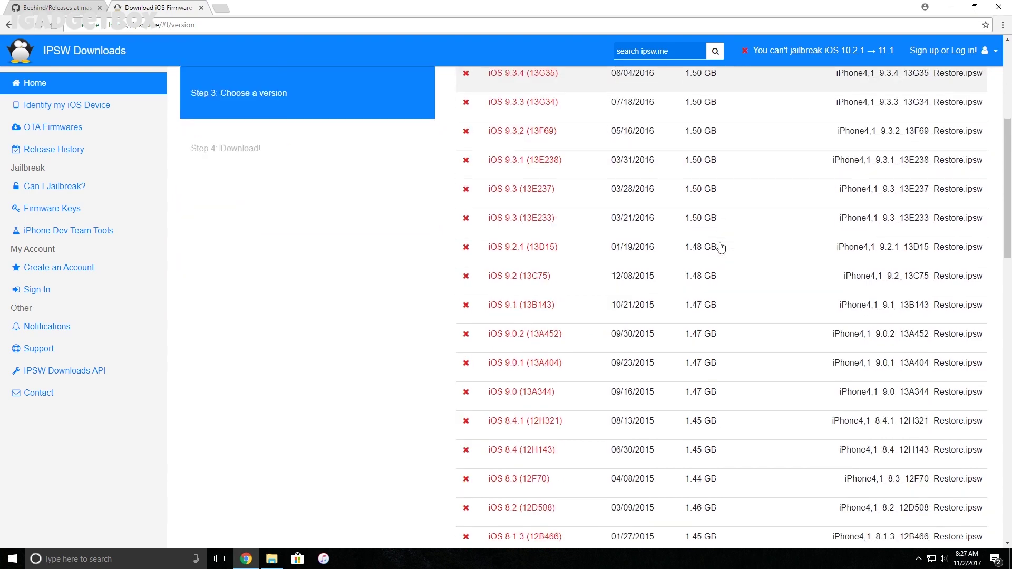
scroll(721, 248, down, 6)
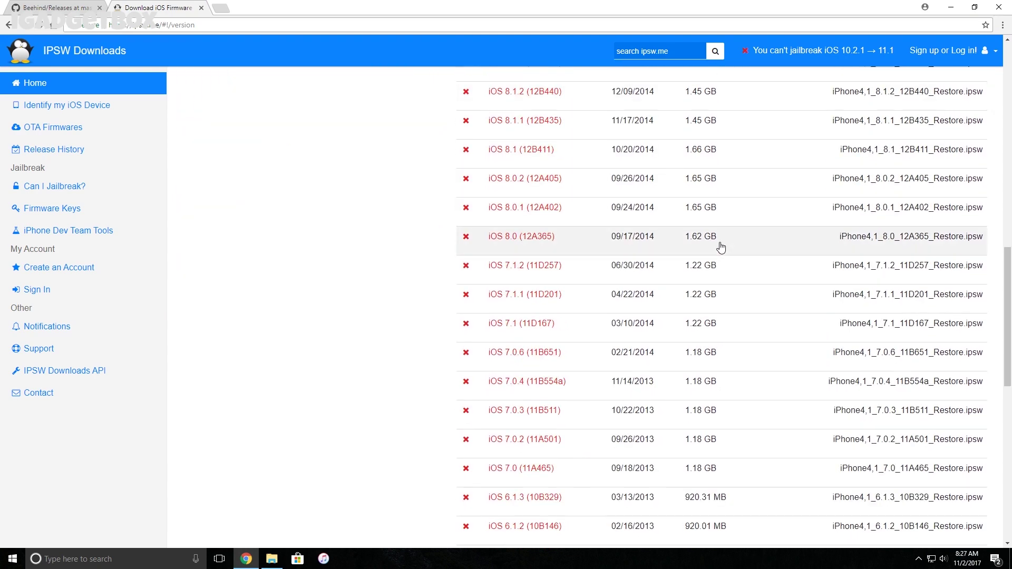
scroll(721, 248, down, 3)
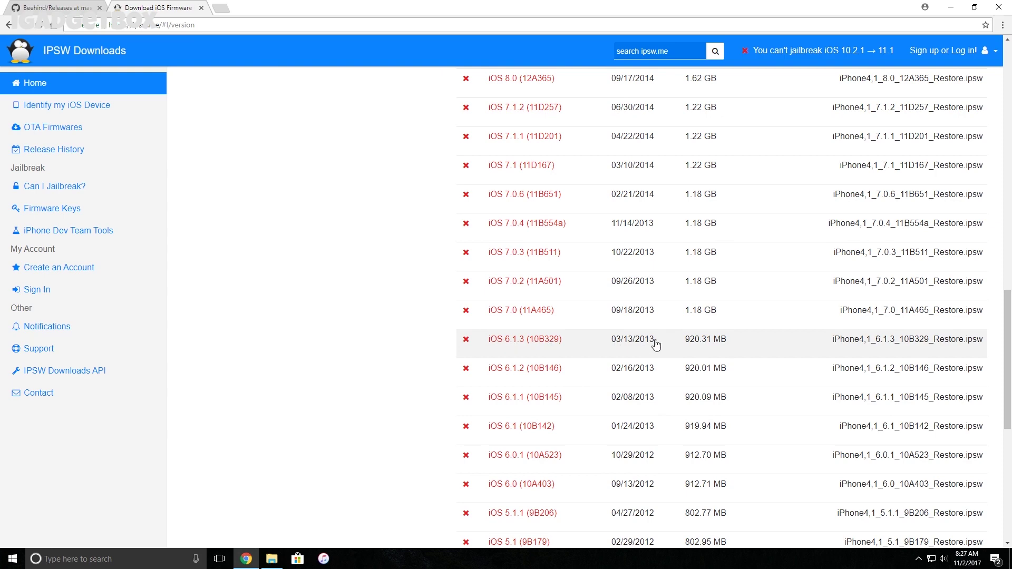
- Start and cancel the iPhone4,1_6.1.3 IPSW download, then switch to the Beehind Releases tab
click(673, 344)
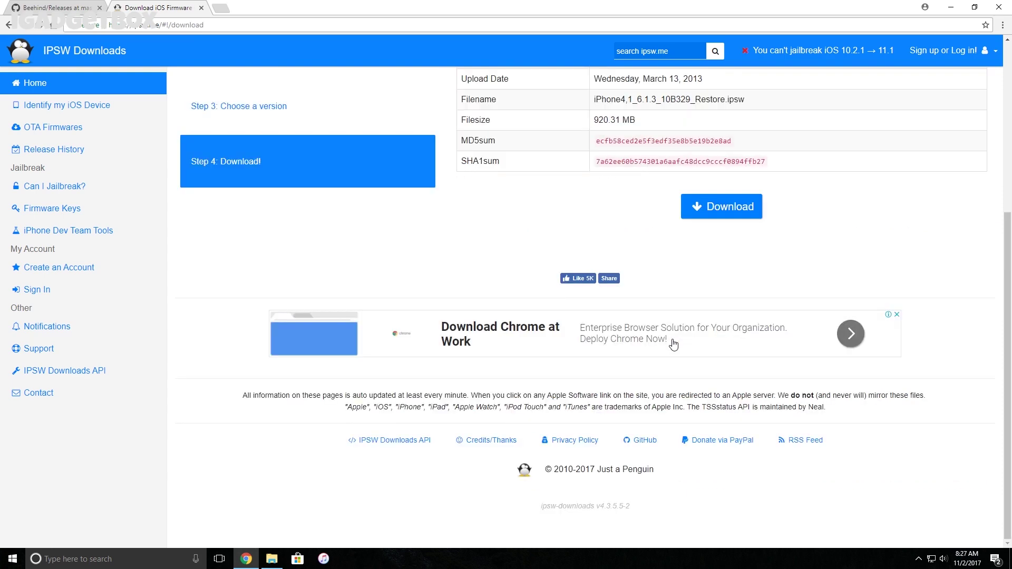
click(714, 355)
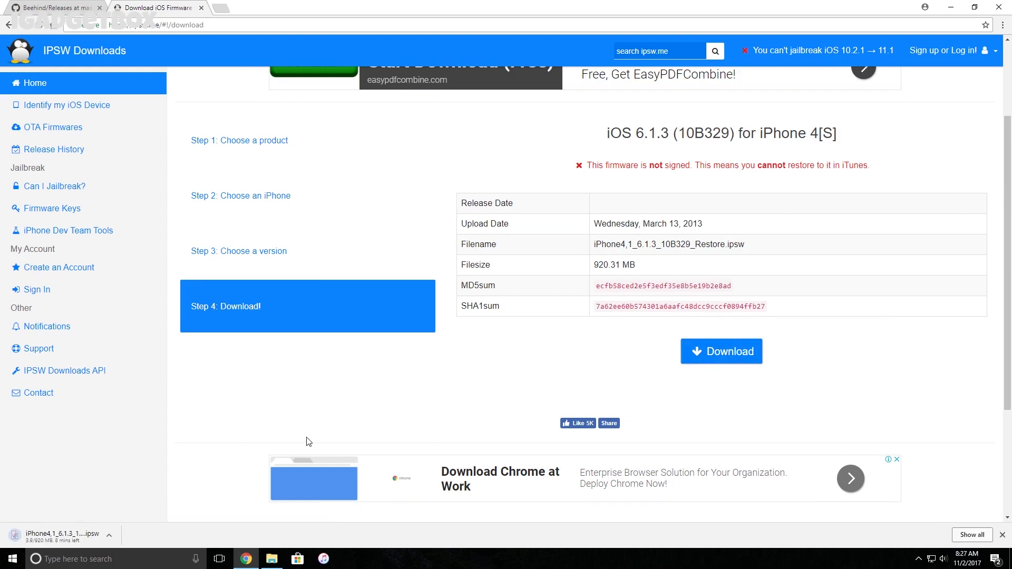
click(110, 536)
click(127, 521)
click(59, 7)
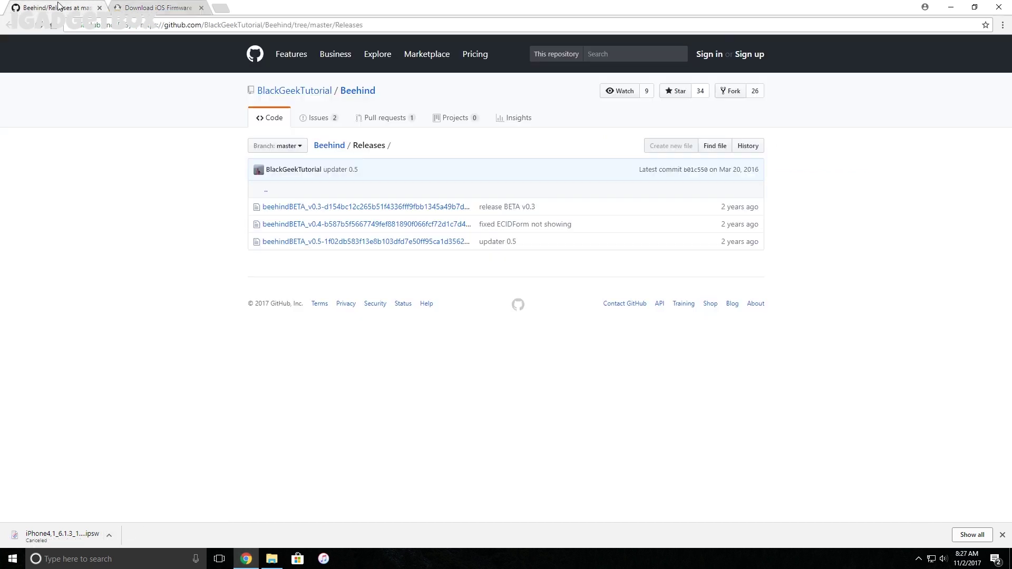
- Start and cancel the beehindBETA_v0.5 zip download, close the downloads bar, and open File Explorer
click(358, 244)
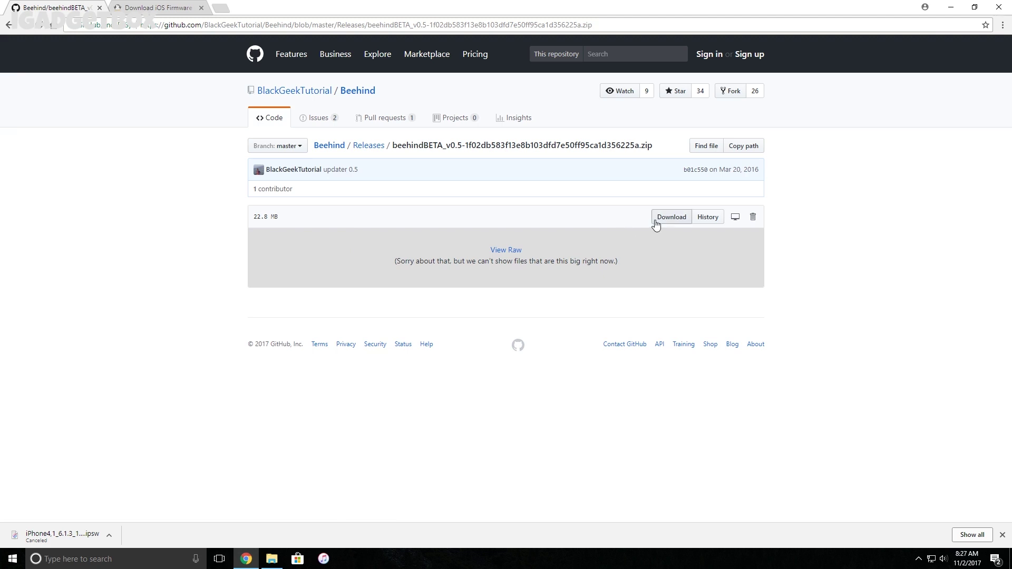
click(656, 217)
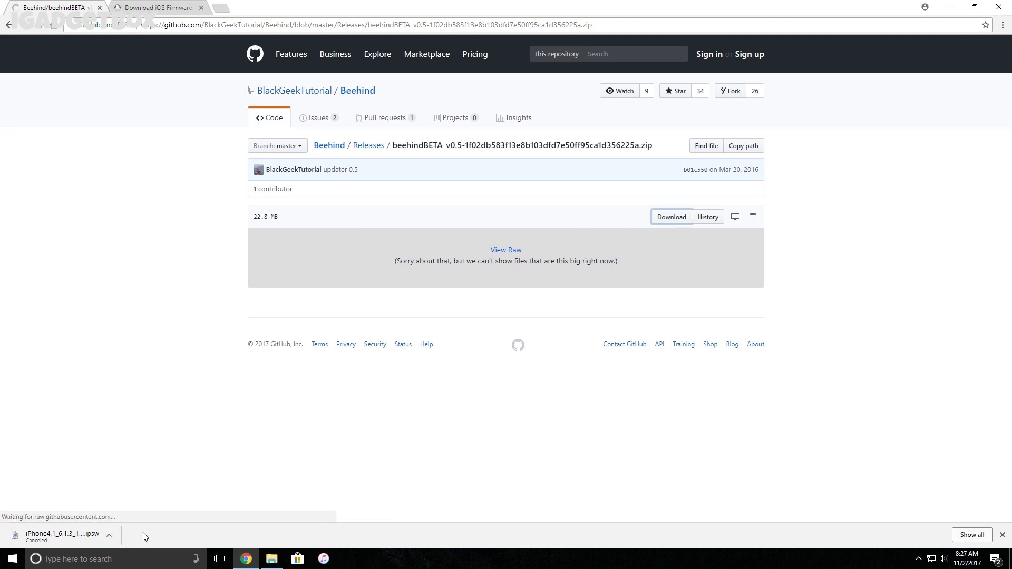
click(109, 535)
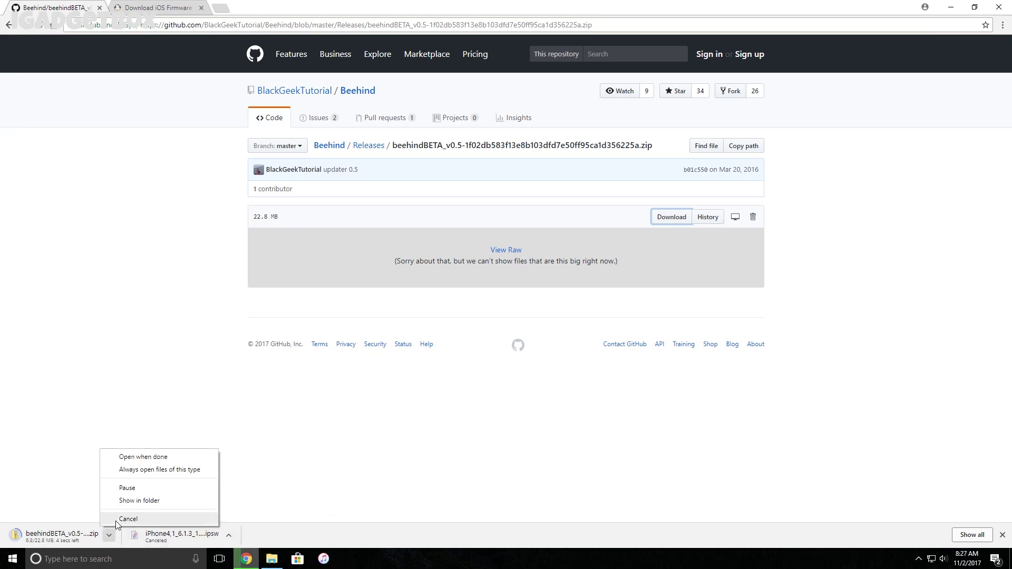
click(128, 518)
click(1001, 534)
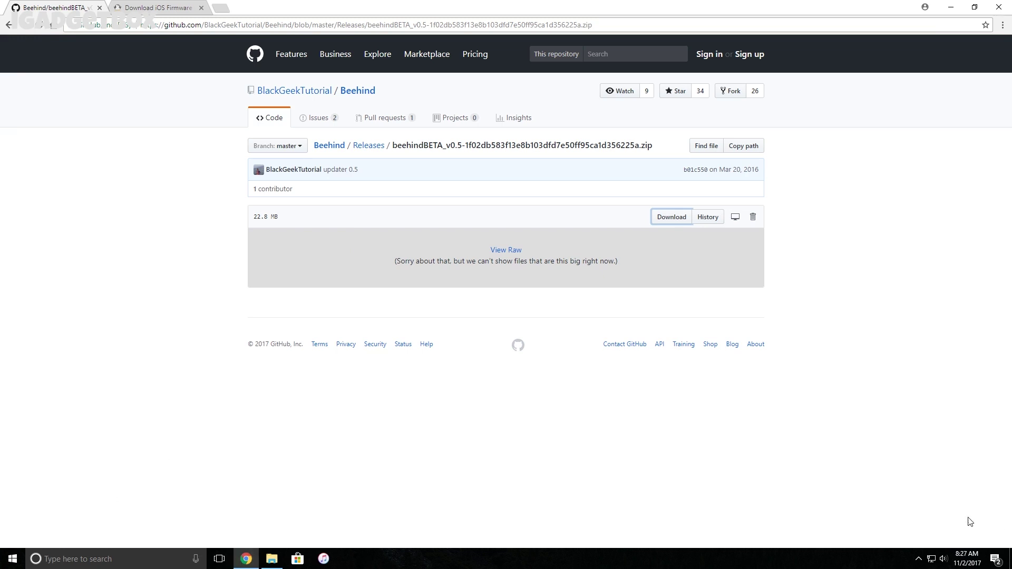
click(273, 557)
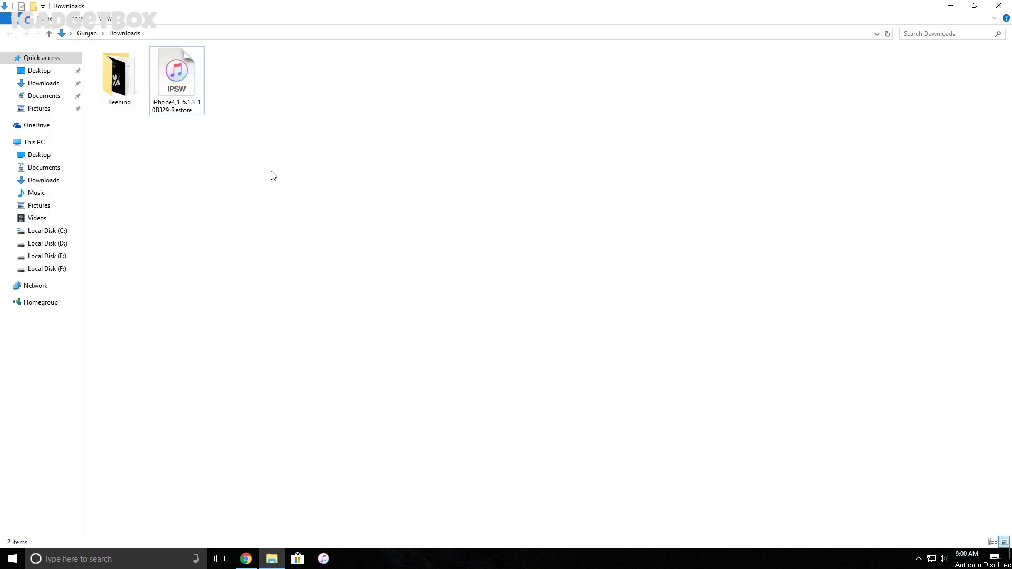
- Open the Beehind folder and bring up the context menu for Beehind.exe
double_click(105, 87)
right_click(120, 103)
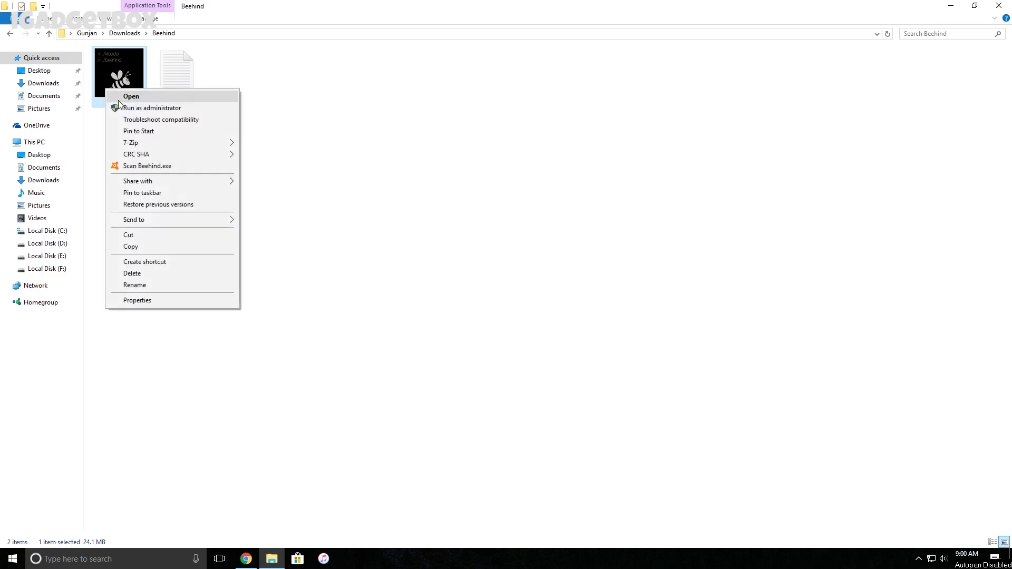
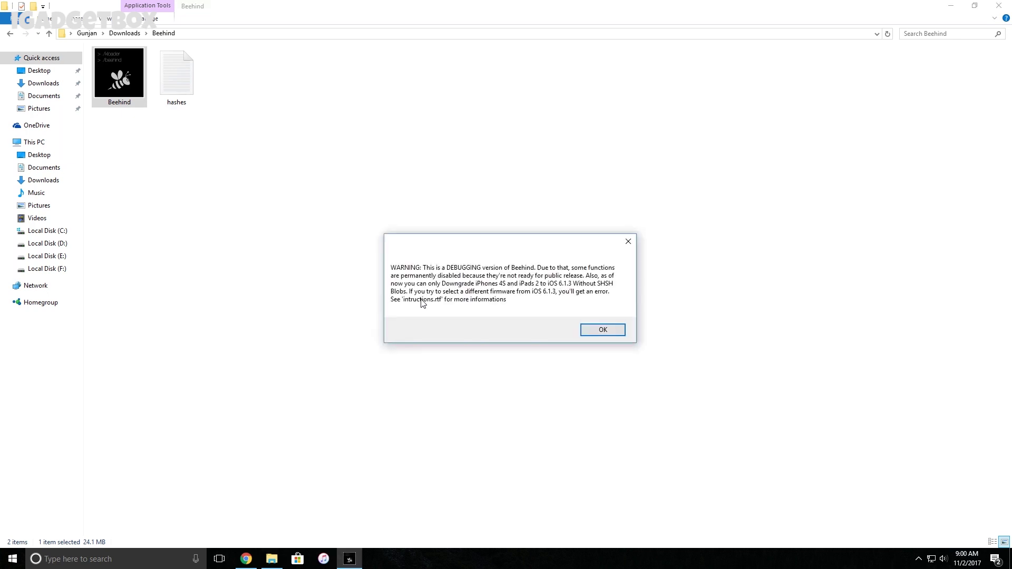
- Dismiss the debugging warning and load iPhone4,1_6.1.3_10B329_Restore.ipsw from the Downloads folder
click(602, 330)
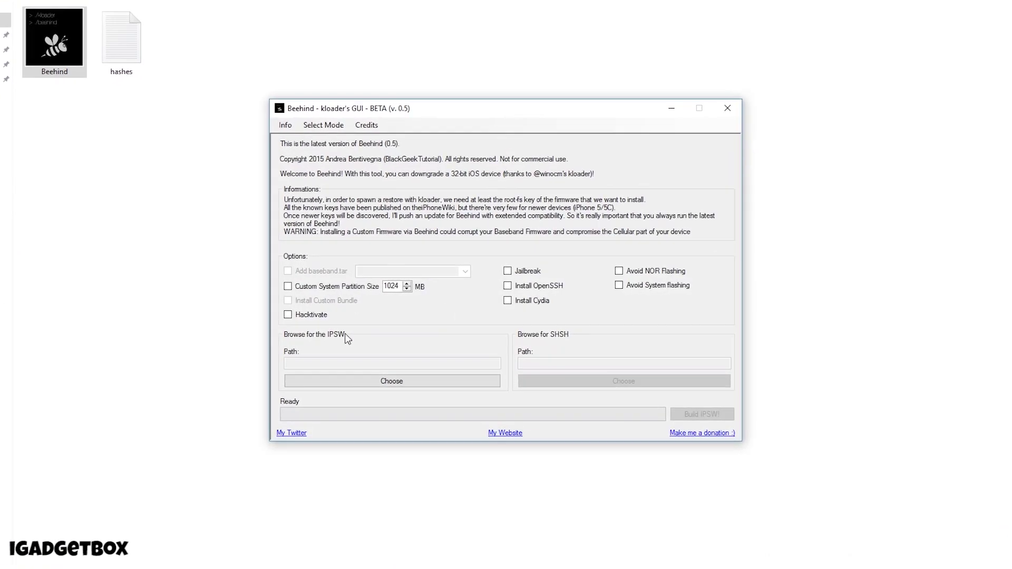
click(330, 383)
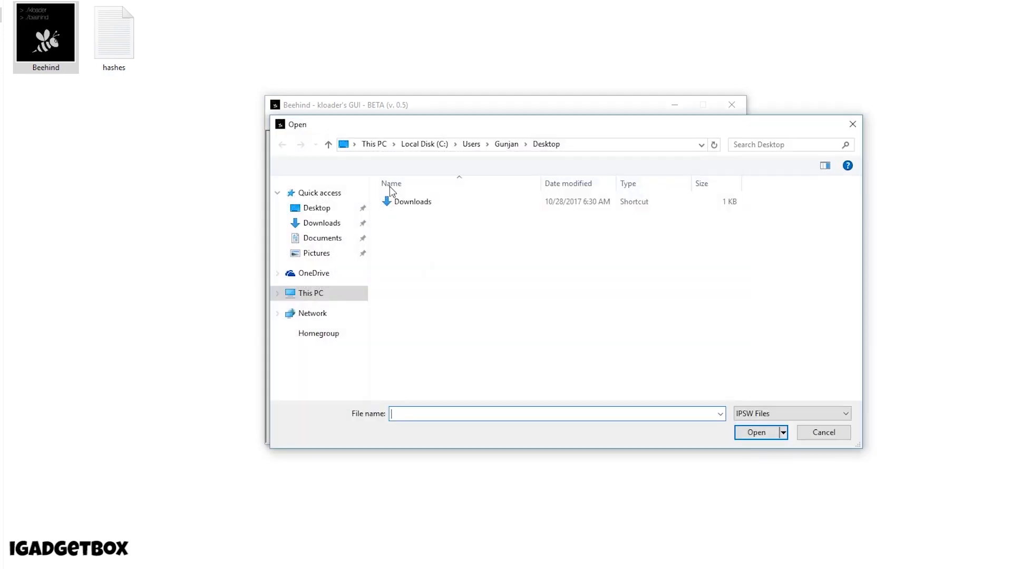
double_click(398, 205)
double_click(422, 216)
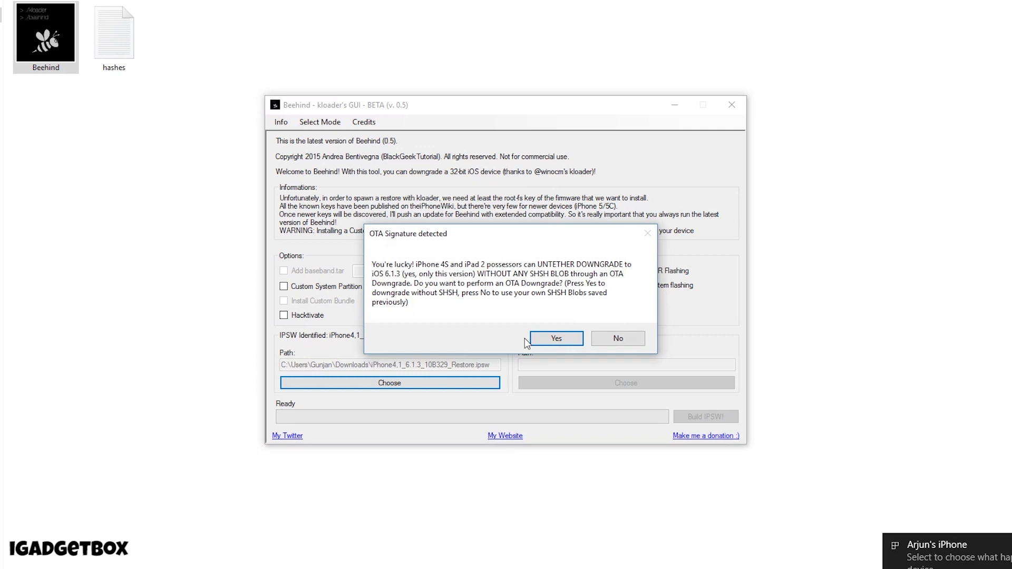
- Accept the SHSH-free OTA downgrade and apply the ECID dumped from the connected iPhone
click(541, 342)
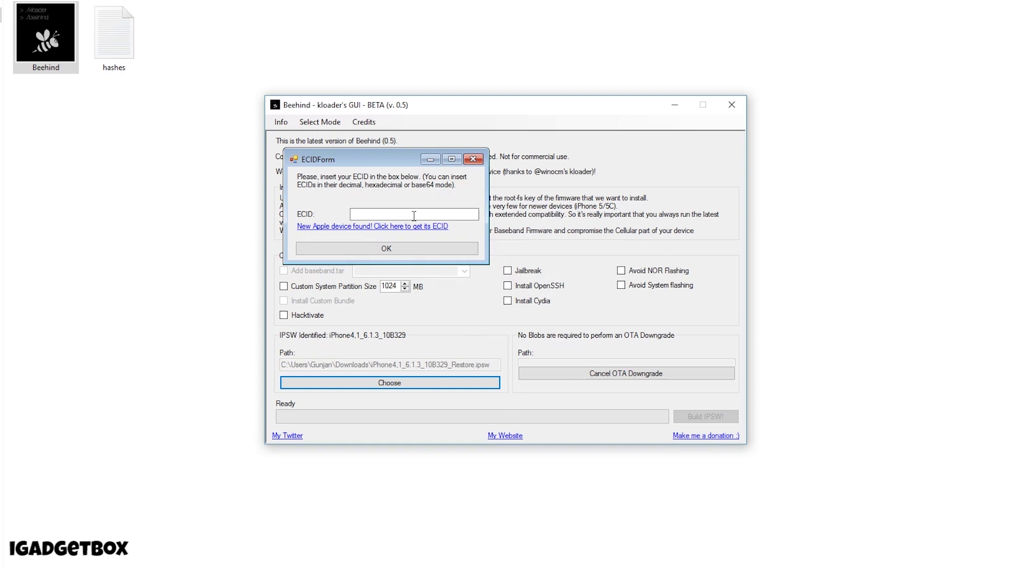
click(354, 228)
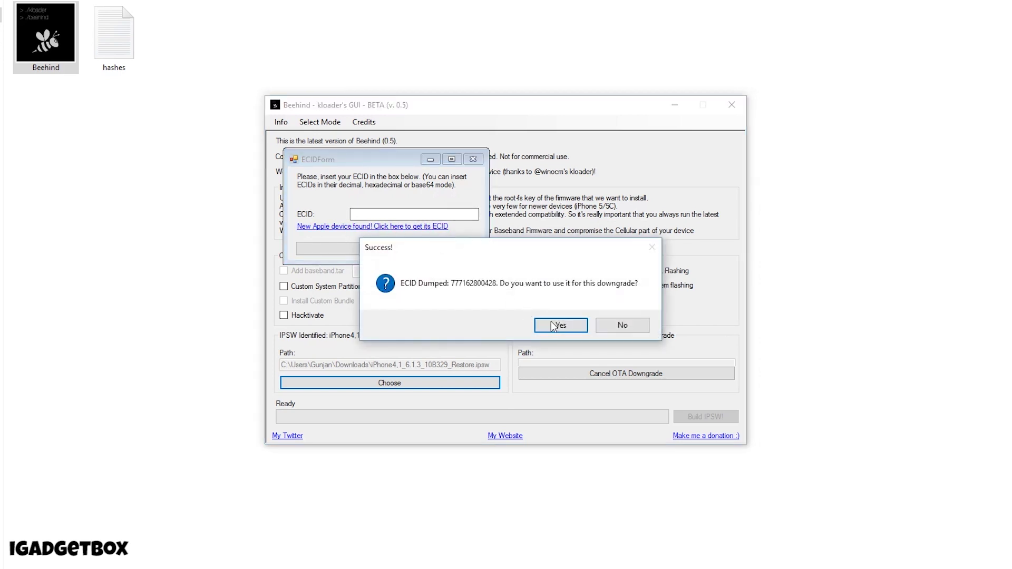
click(554, 326)
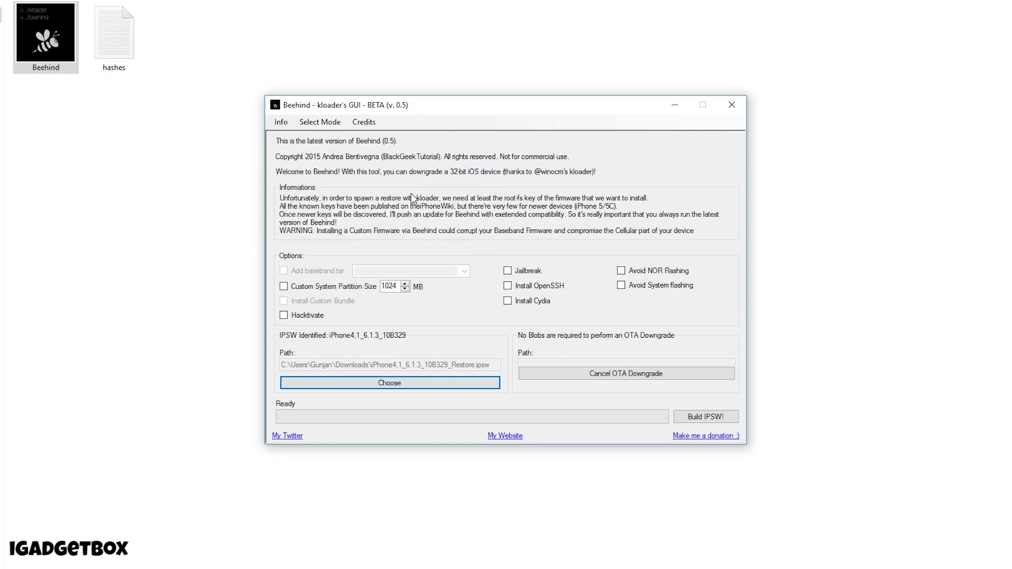
- Enable Jailbreak and Install Cydia, then build the custom IPSW until 100% - Done
click(508, 273)
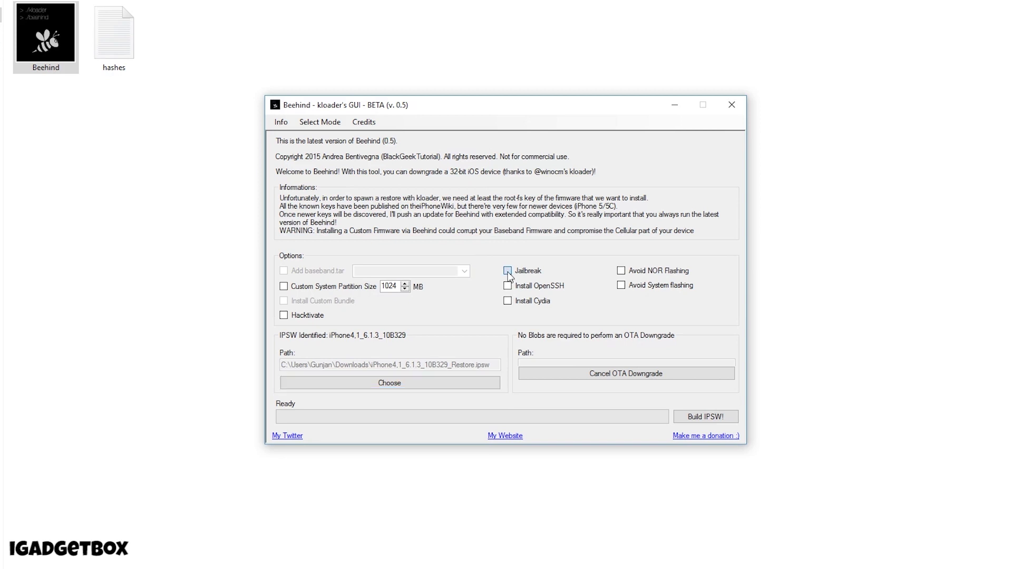
click(546, 301)
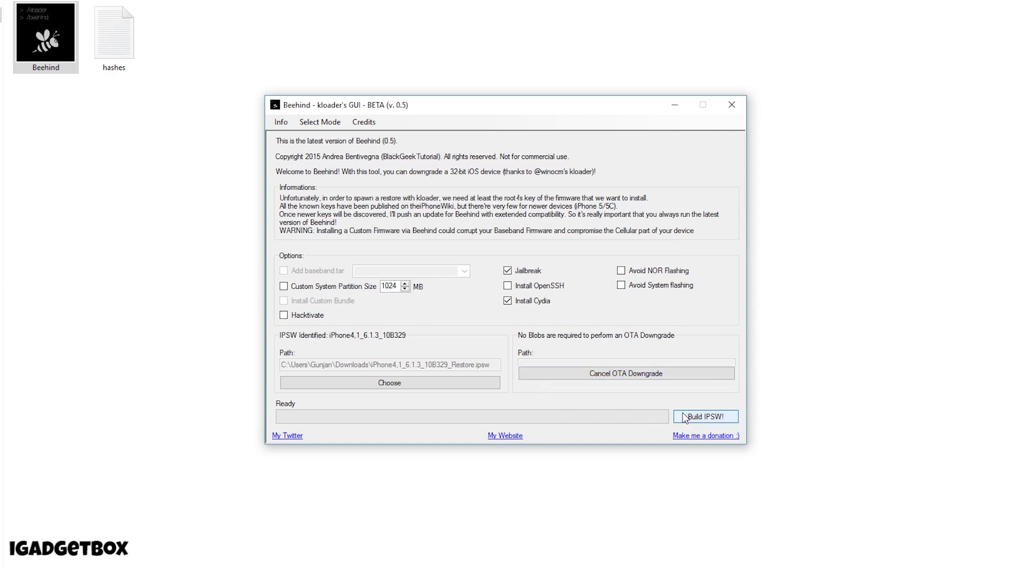
click(698, 418)
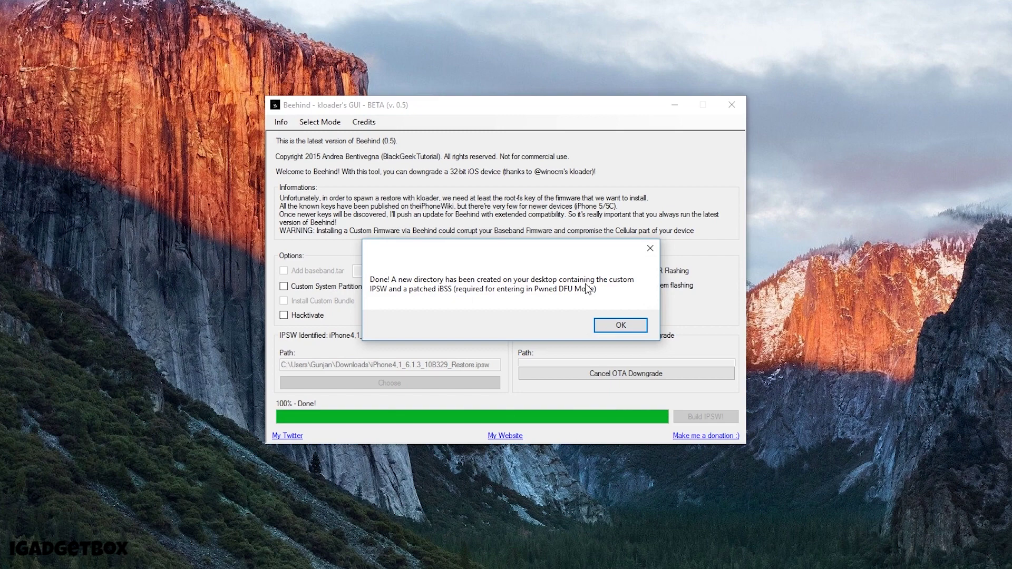
- Dismiss the build-finished and OTA signing notices, show desktop icons, and open the kloader bundle folder
click(619, 327)
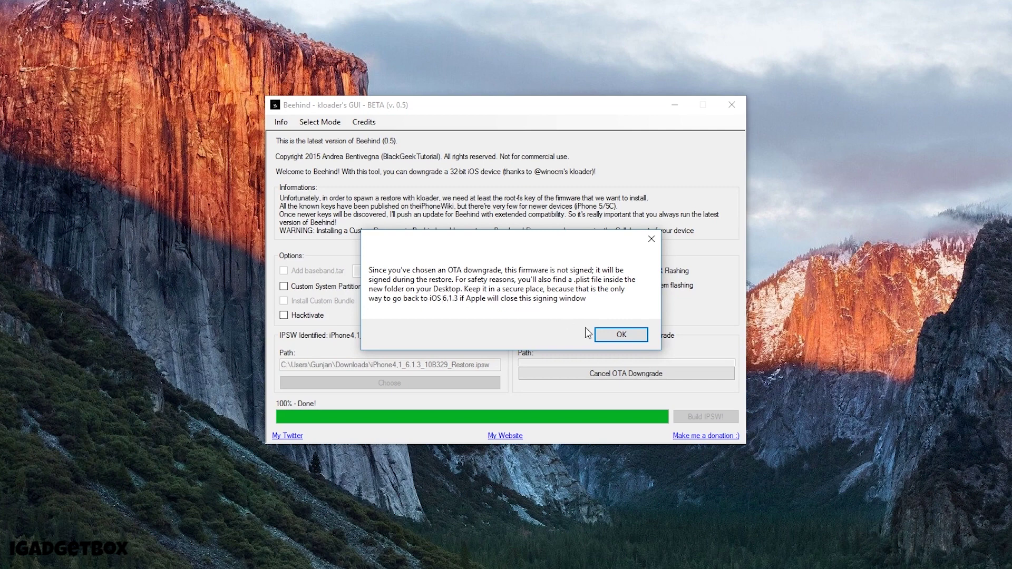
click(609, 334)
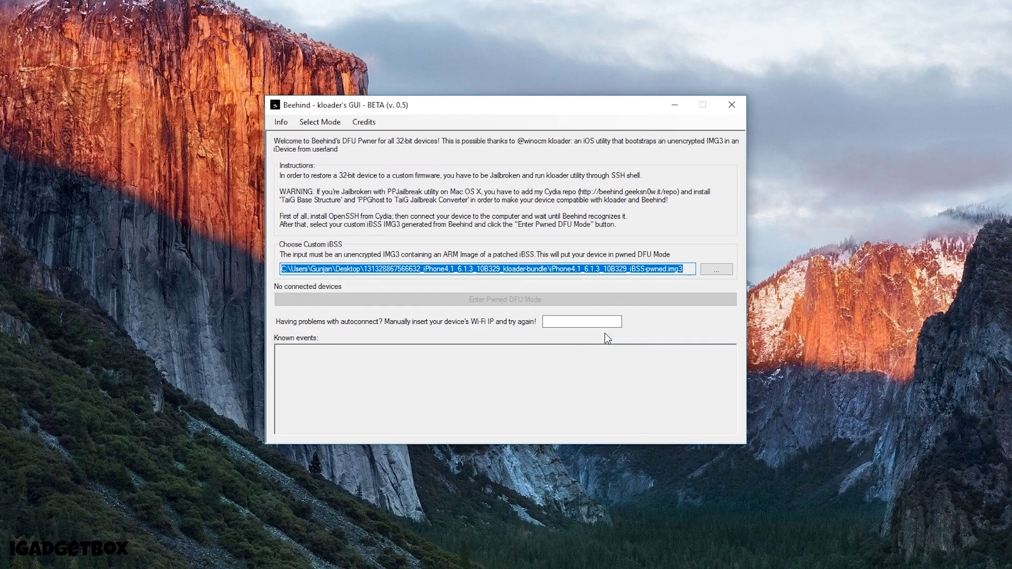
right_click(196, 283)
mouse_move(223, 296)
click(394, 365)
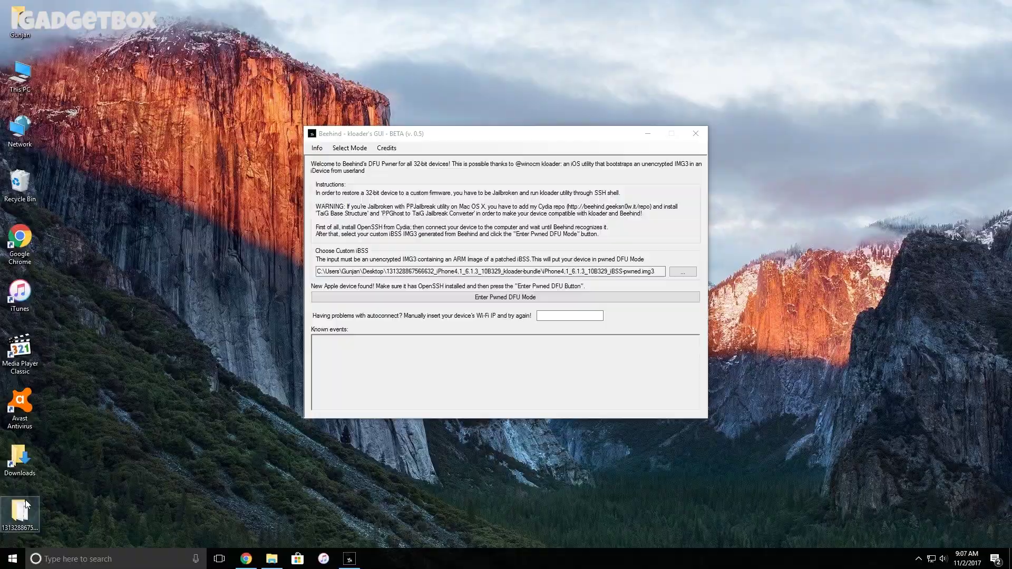
double_click(25, 501)
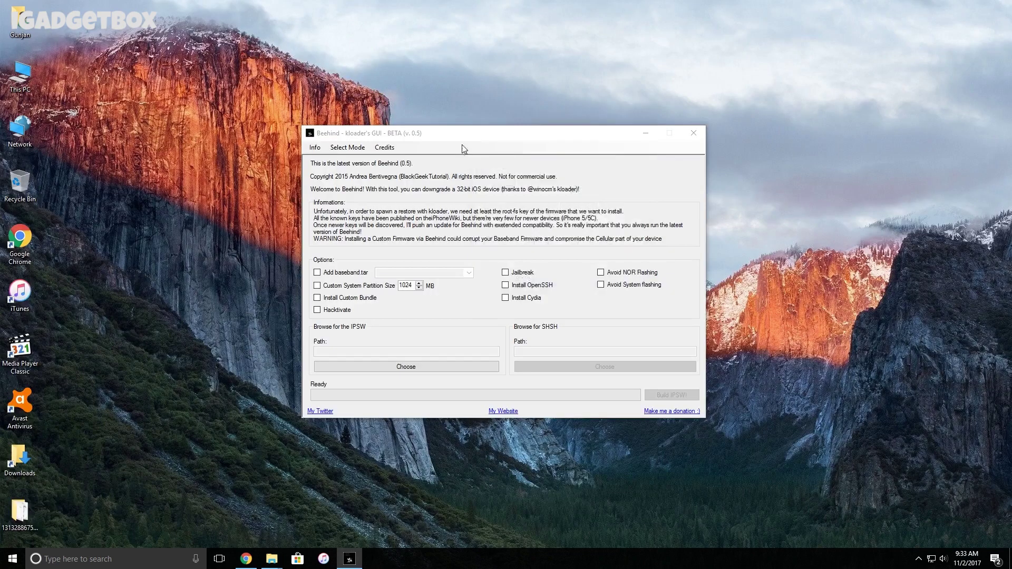
- Switch to Kloader Mode and load iBSS-pwned.img3 from the kloader-bundle folder, accepting it as valid
click(355, 151)
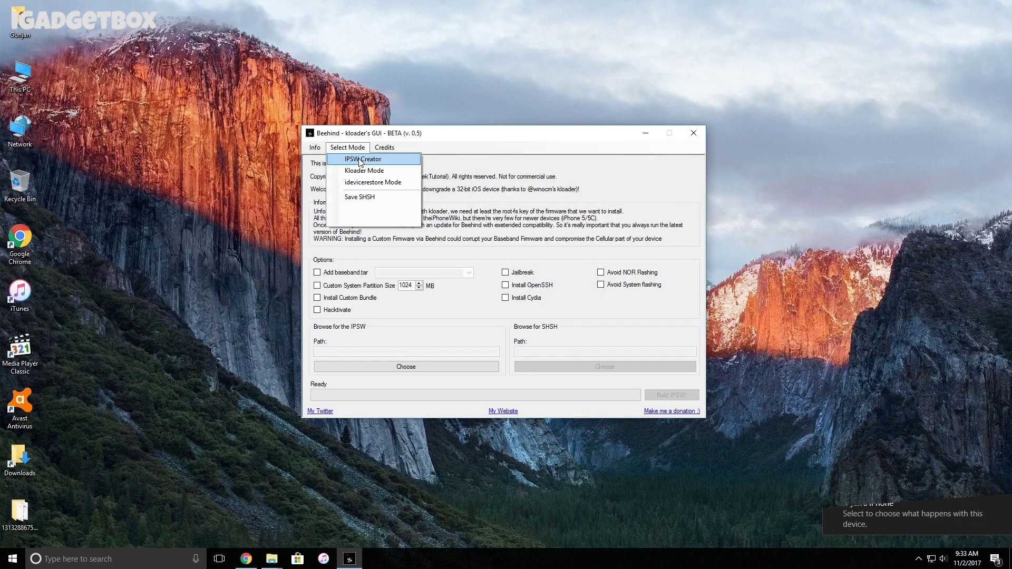
click(360, 172)
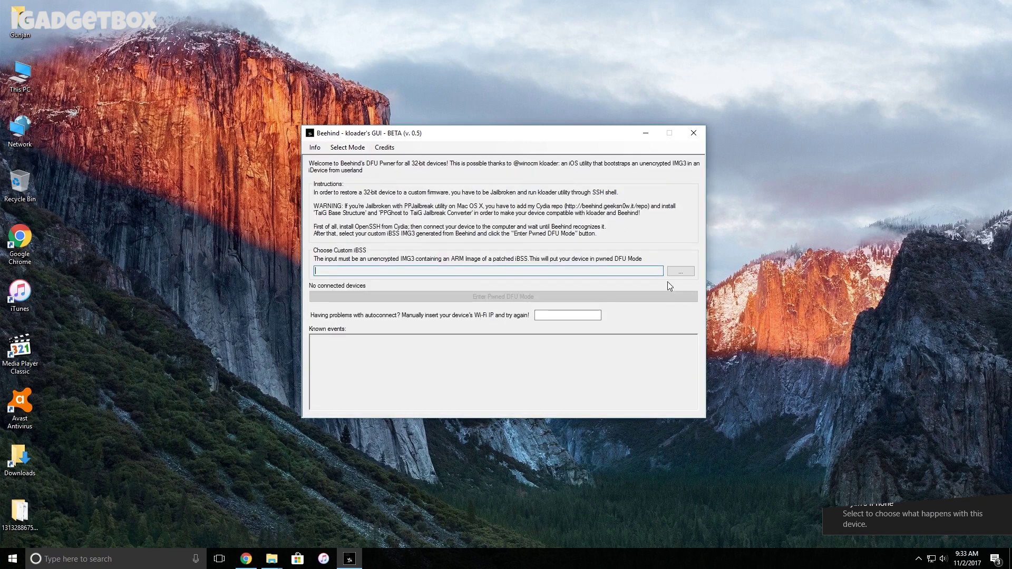
click(669, 273)
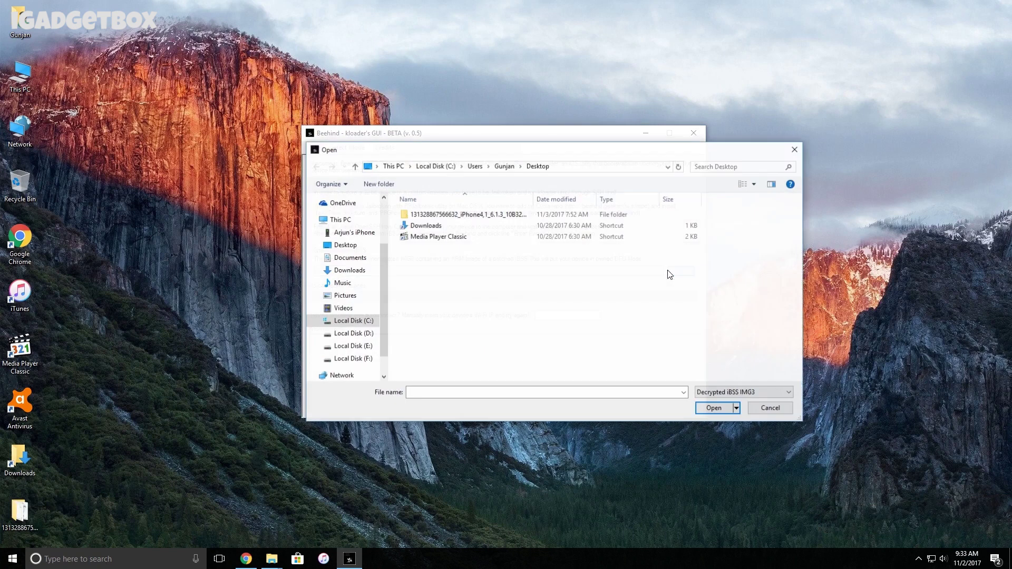
double_click(519, 216)
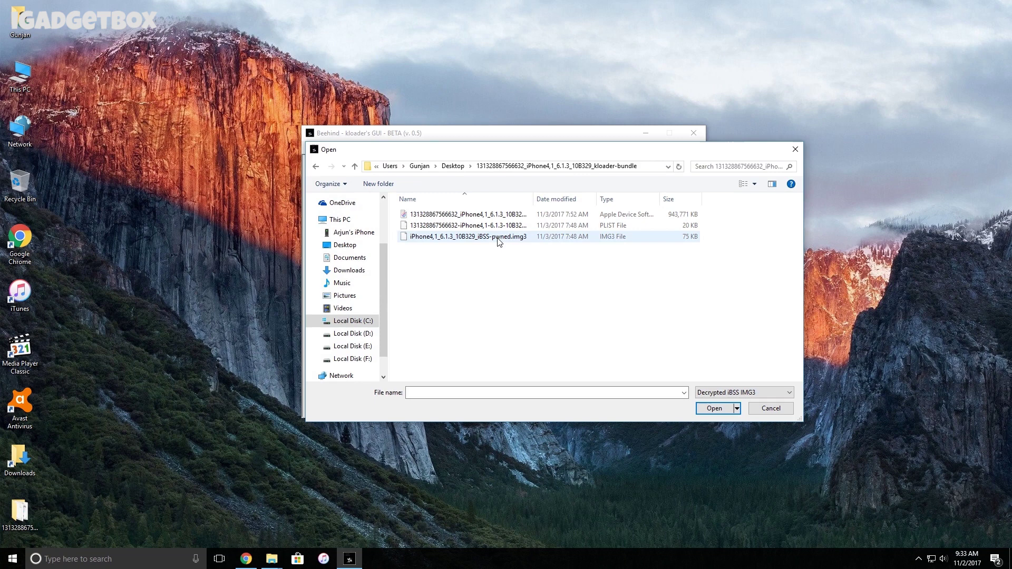
double_click(498, 240)
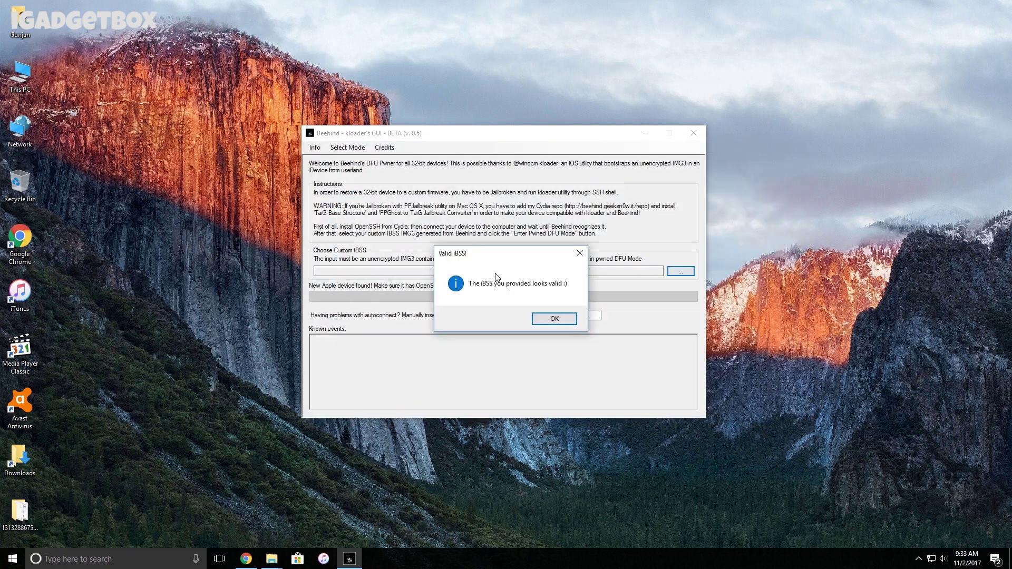
click(568, 319)
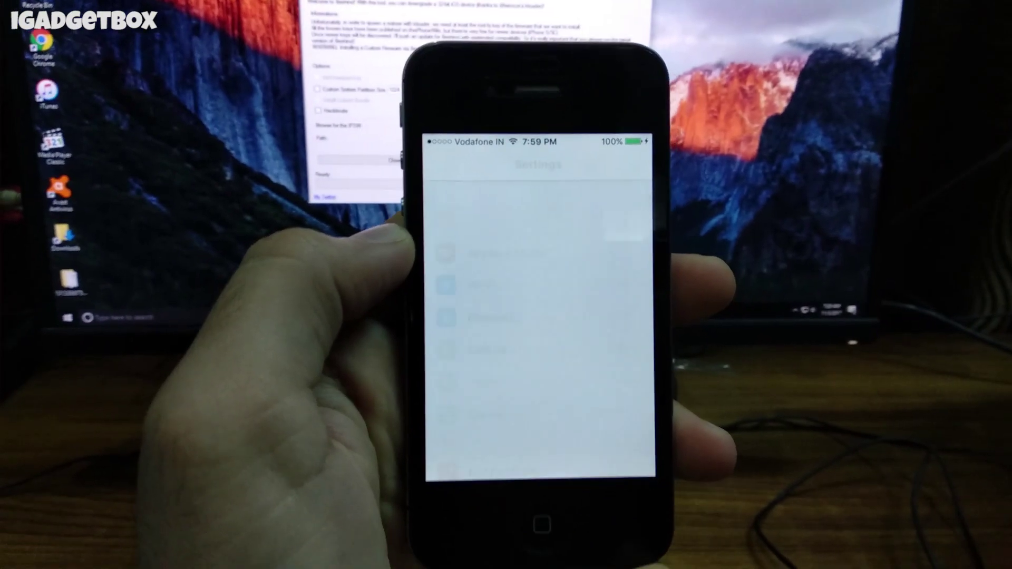
- Show the connected Wi-Fi network's details page with the iPhone's IP address 192.168.1.10
click(493, 248)
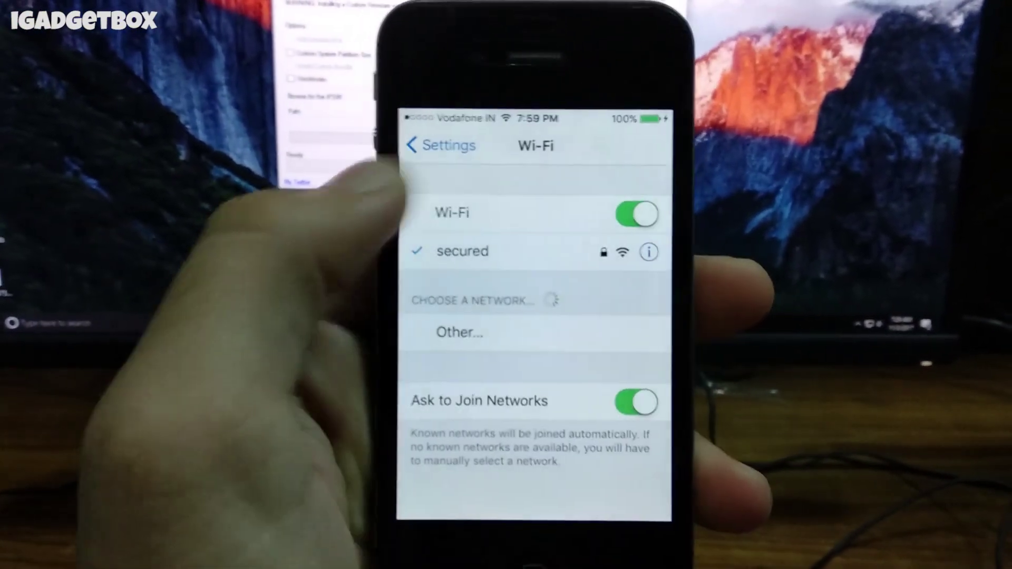
click(648, 251)
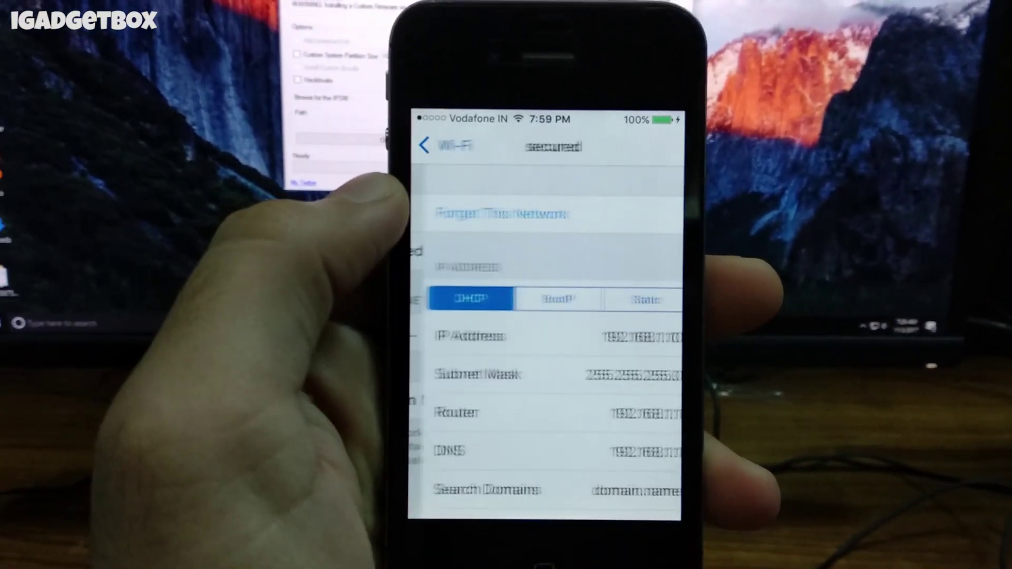
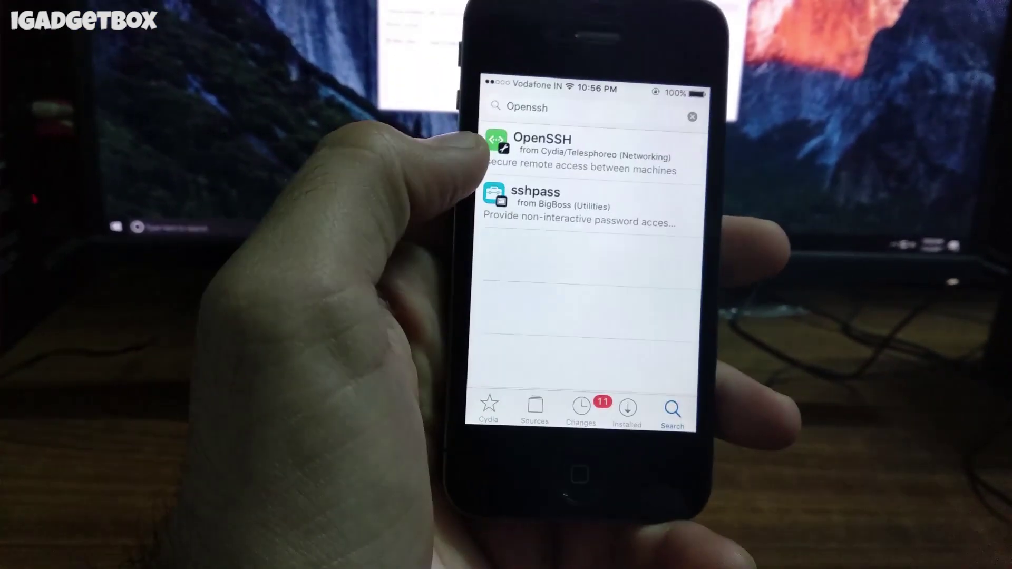
- Install the OpenSSH 6.7p1-13 package from its Cydia search result and return to Cydia
click(537, 150)
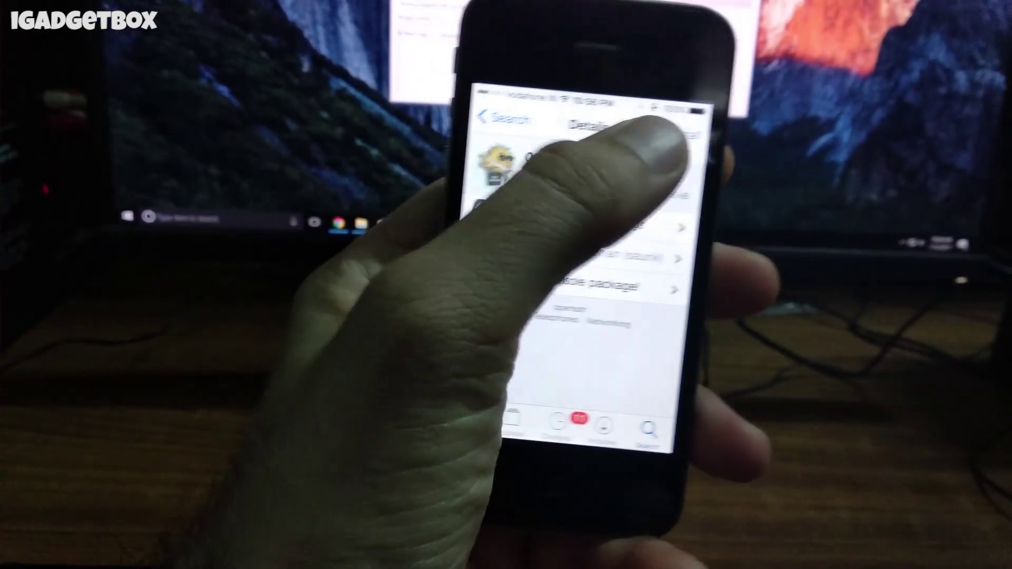
click(702, 107)
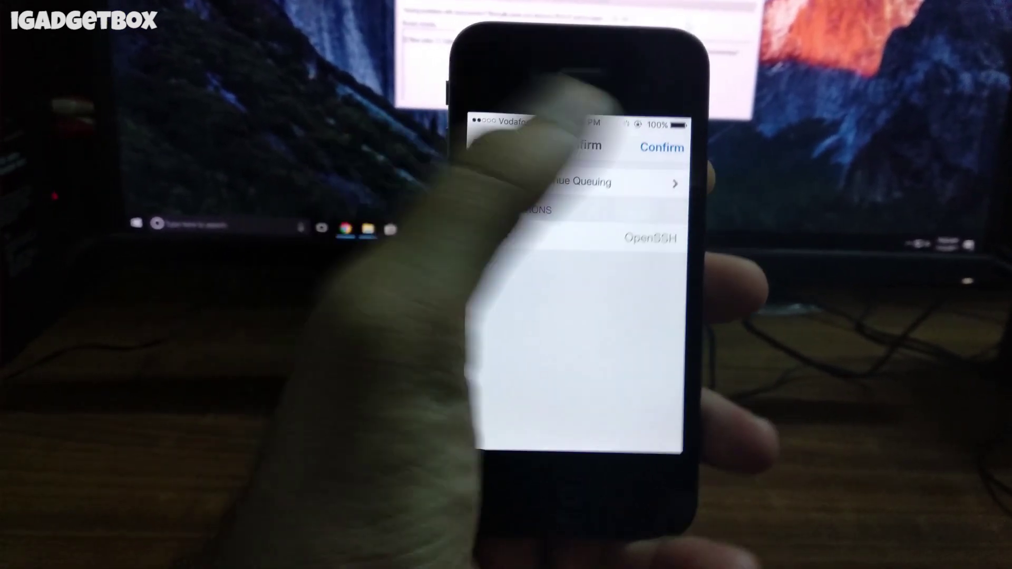
click(662, 147)
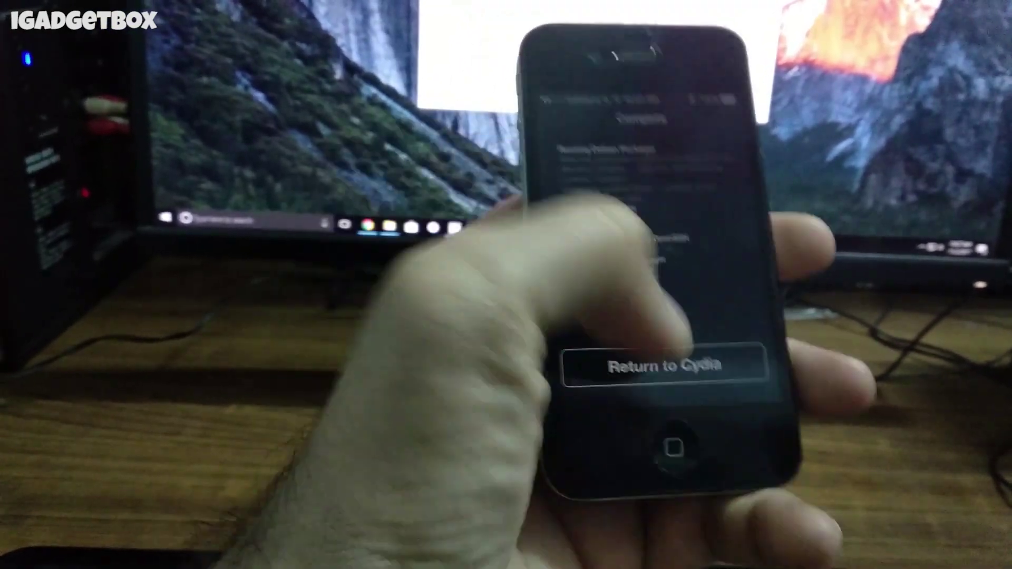
click(664, 365)
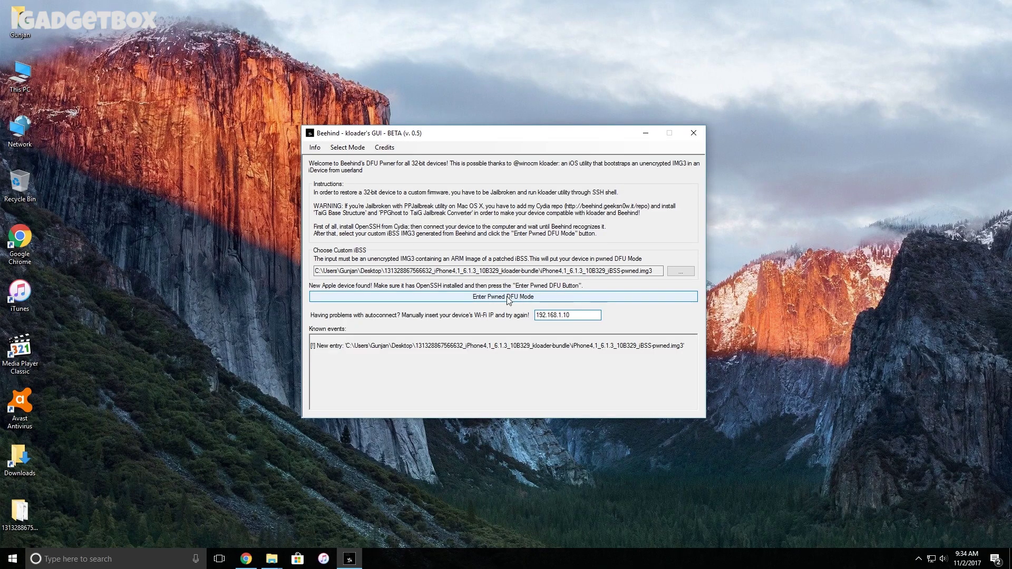
- Put the iPhone into pwned DFU mode with the custom iBSS, dismissing and closing iTunes
click(509, 298)
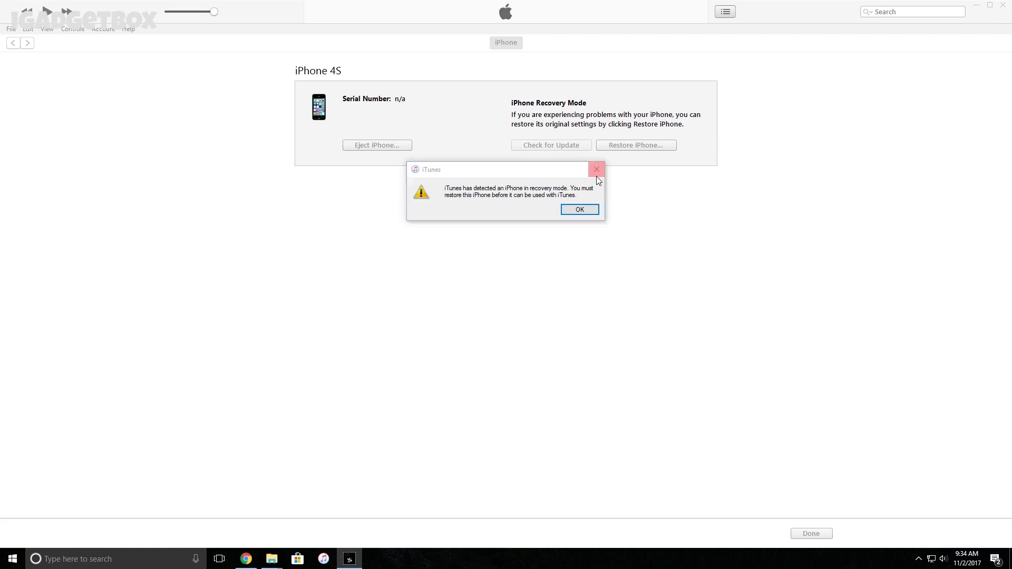
click(578, 208)
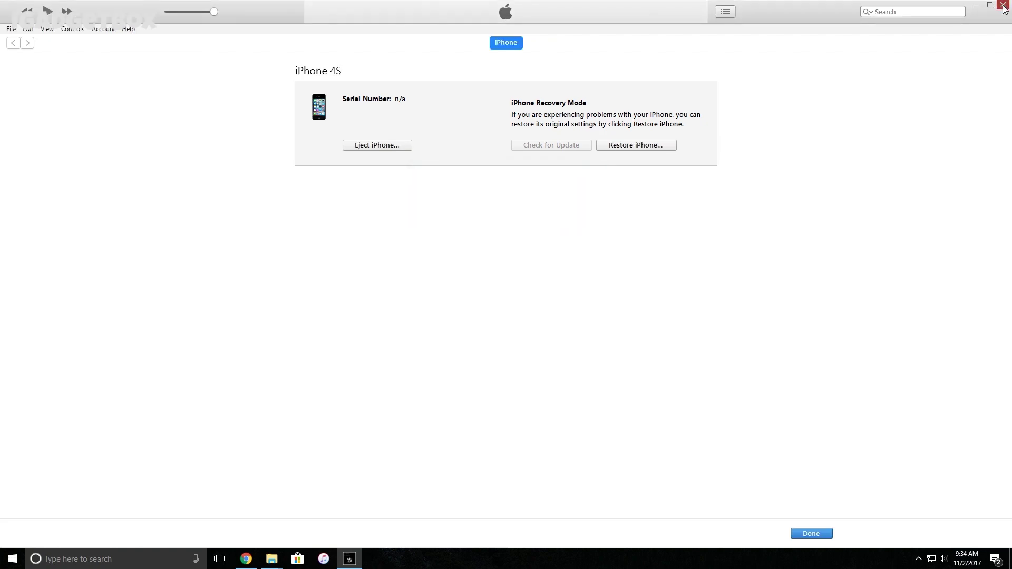
click(996, 4)
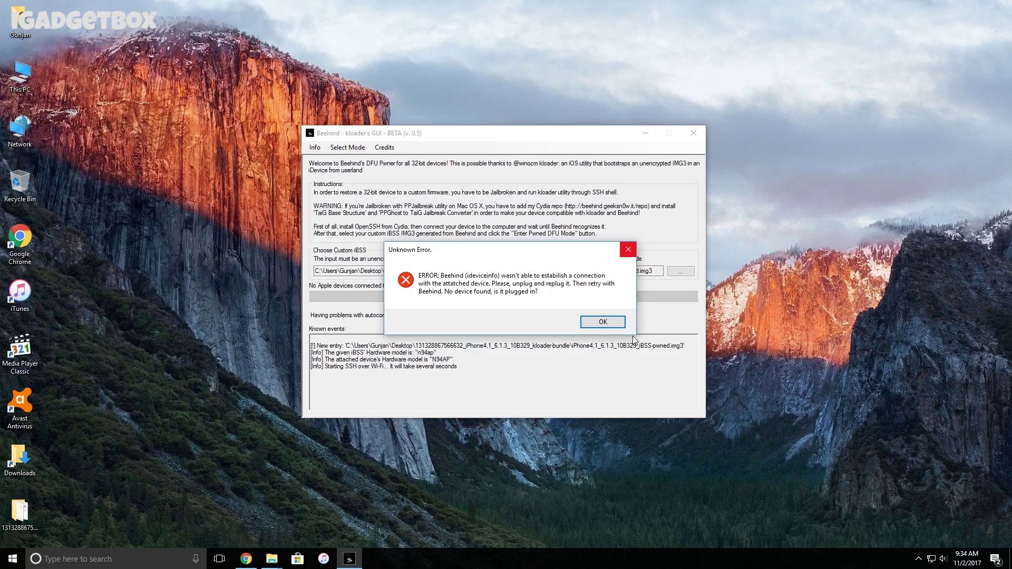
- Dismiss the connection error, load the custom 6.1.3 IPSW from the kloader bundle folder, and start the restore
click(602, 322)
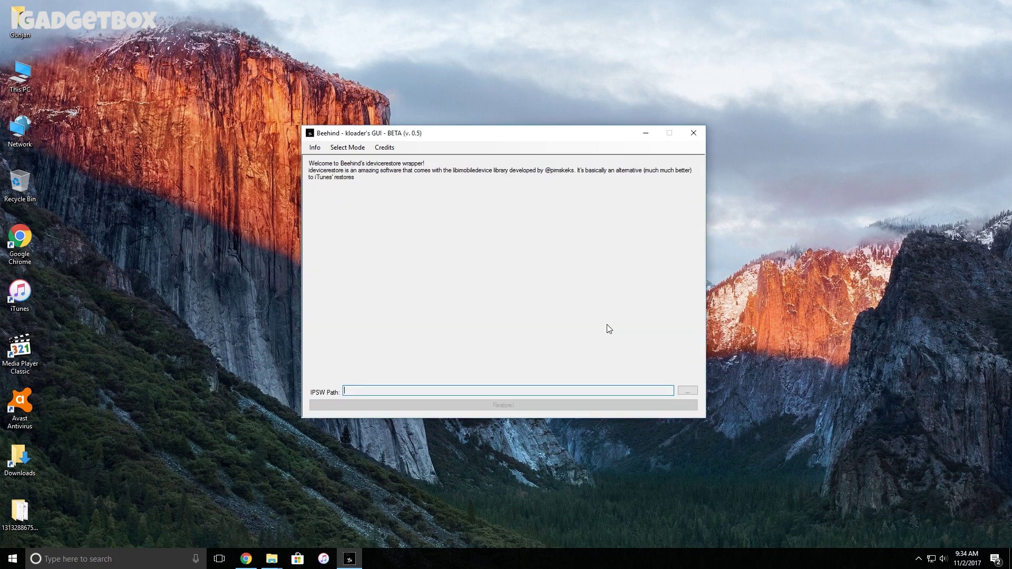
click(687, 390)
double_click(446, 216)
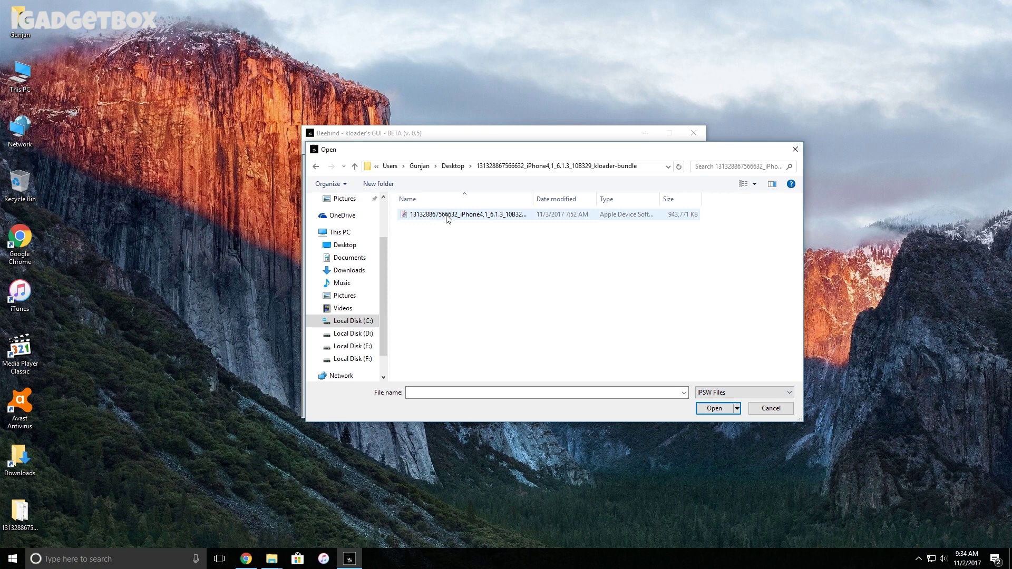
click(450, 216)
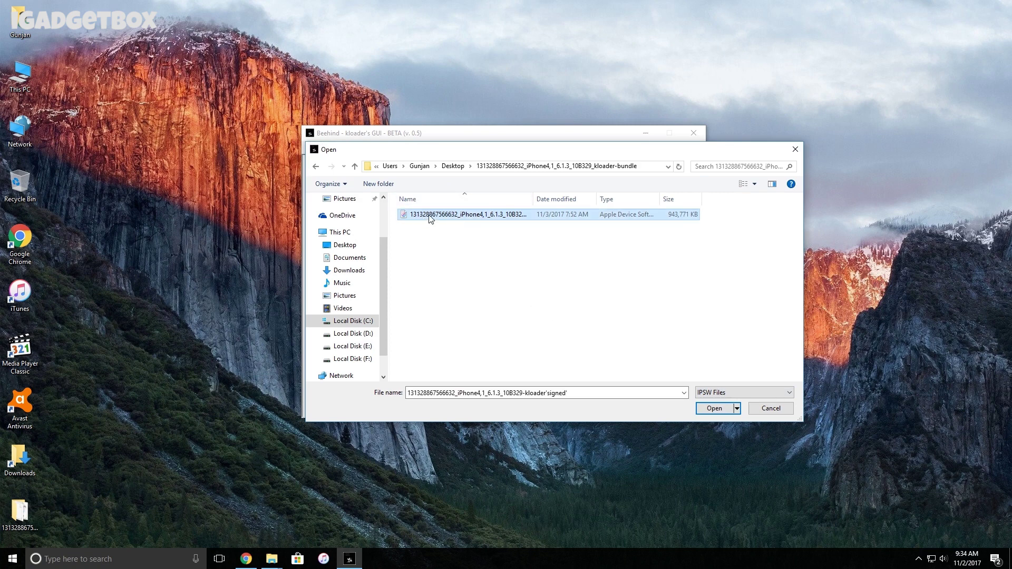
double_click(431, 216)
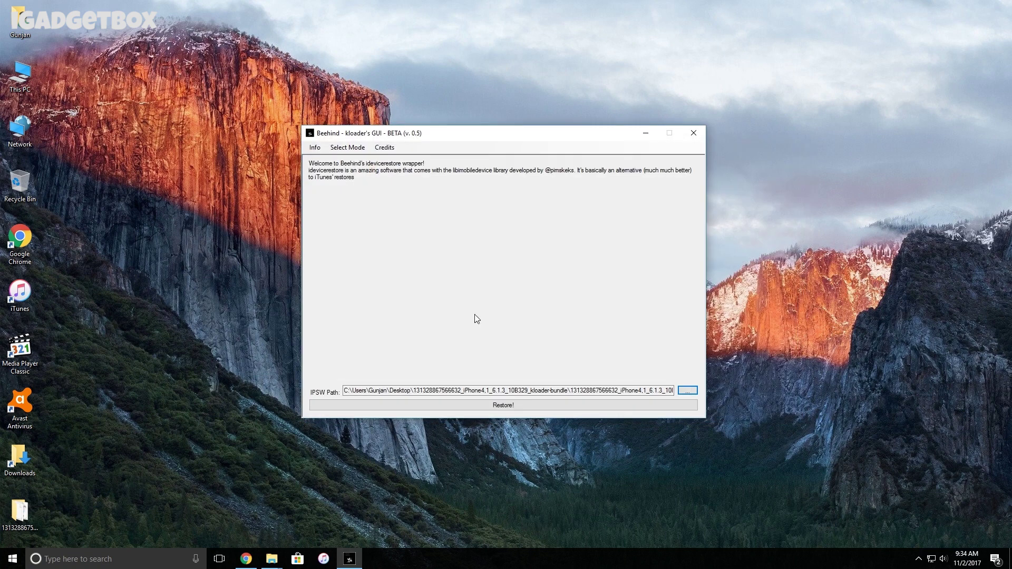
click(526, 406)
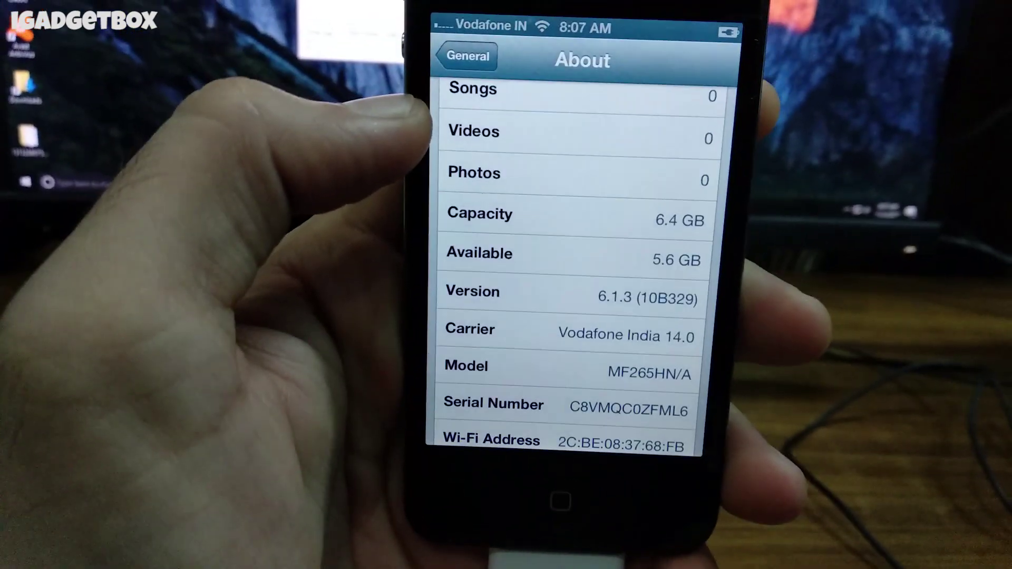
- Go back to the General settings list after confirming version 6.1.3 (10B329) in About
click(484, 11)
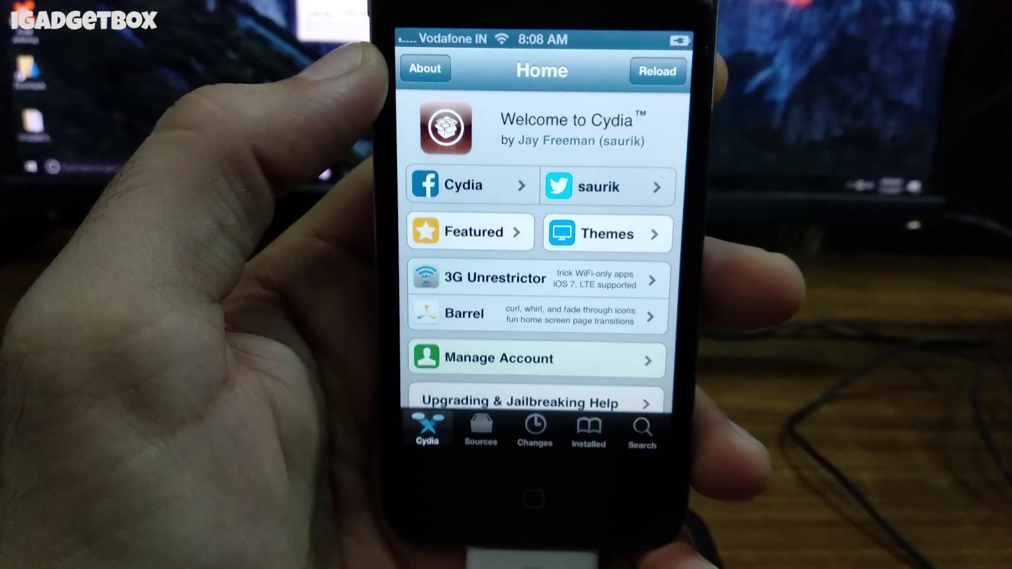
- Scroll through the Cydia Home page, then exit to the home screen and browse its pages
scroll(543, 248, down, 15)
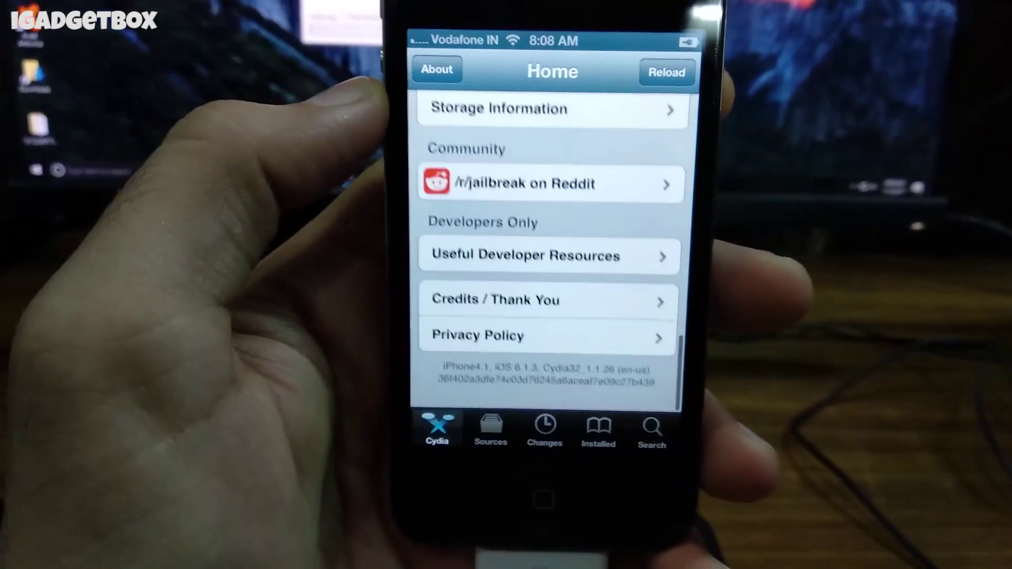
scroll(522, 163, up, 15)
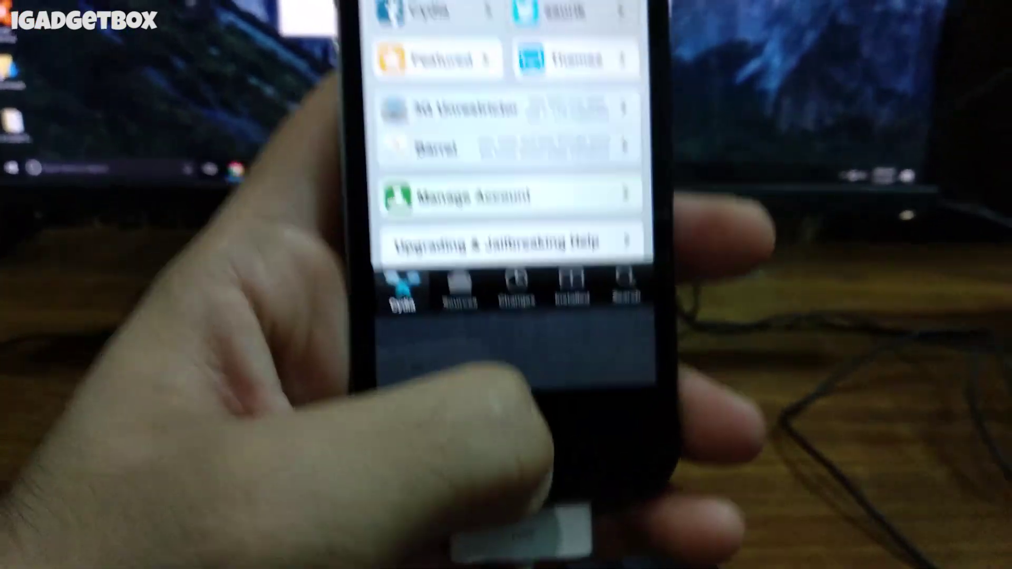
click(521, 448)
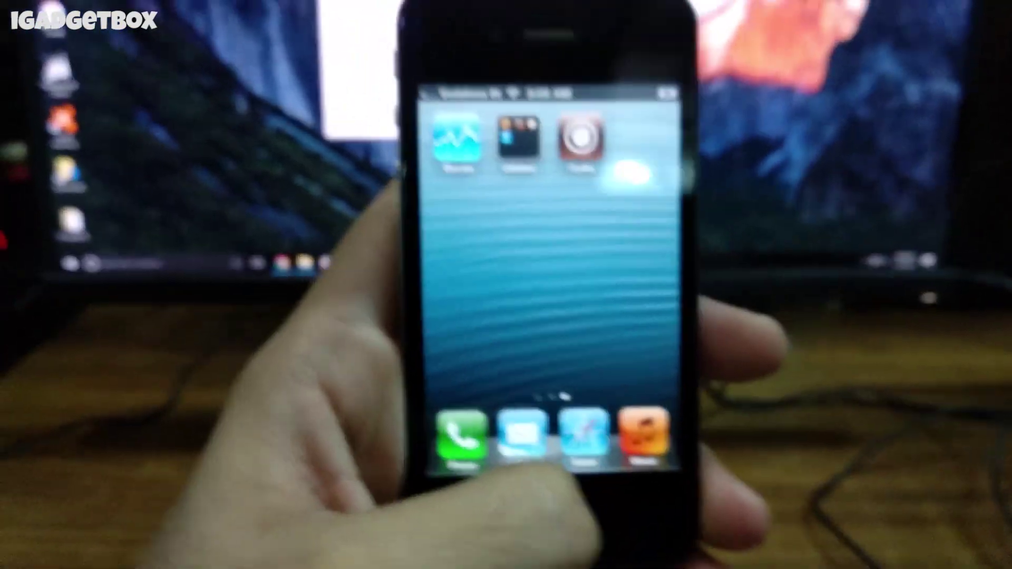
drag(606, 327, 474, 332)
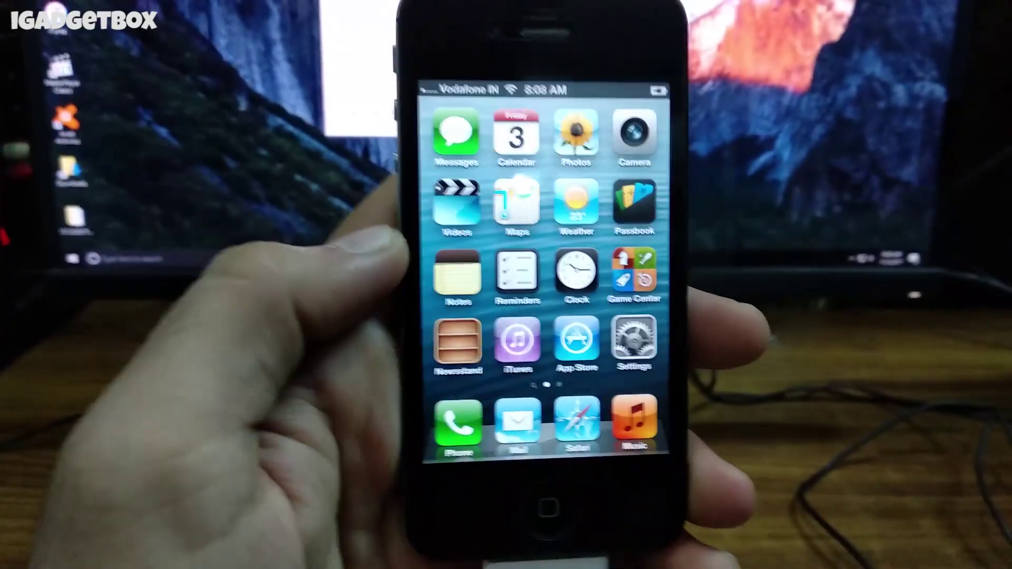